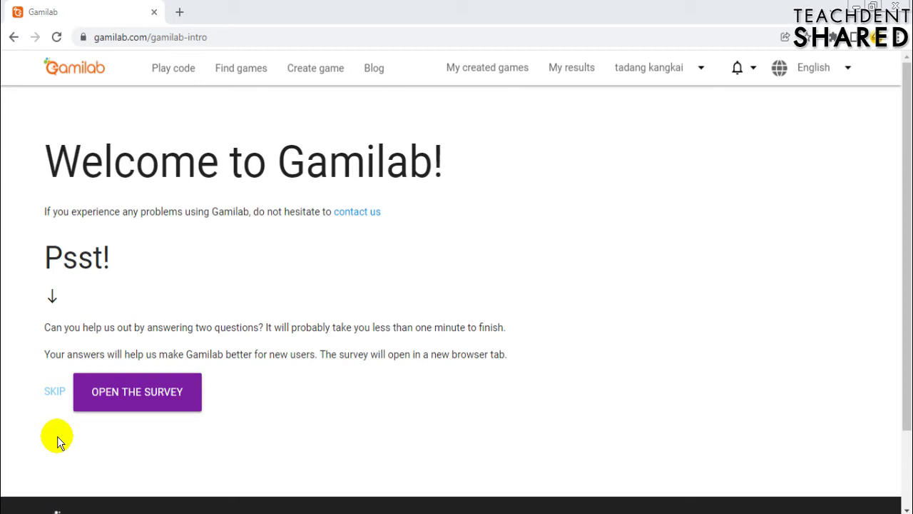
Skip the welcome survey and start creating a new game from the created games page.
left_click(52, 398)
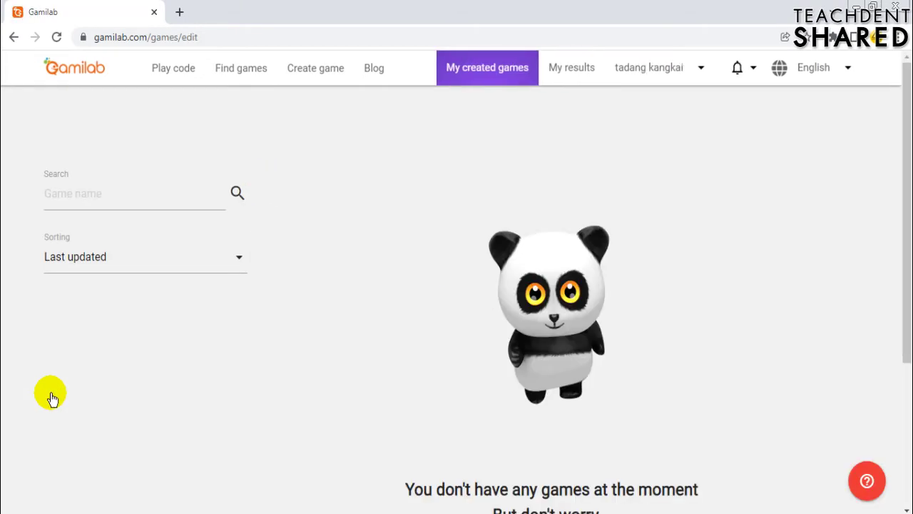
left_click(482, 74)
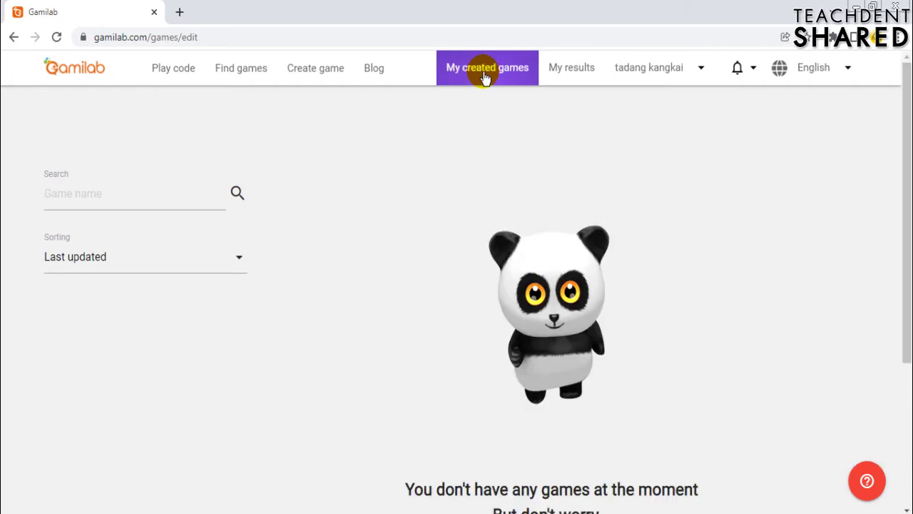
scroll(456, 238, "down", 3)
scroll(455, 233, "up", 2)
scroll(455, 234, "down", 2)
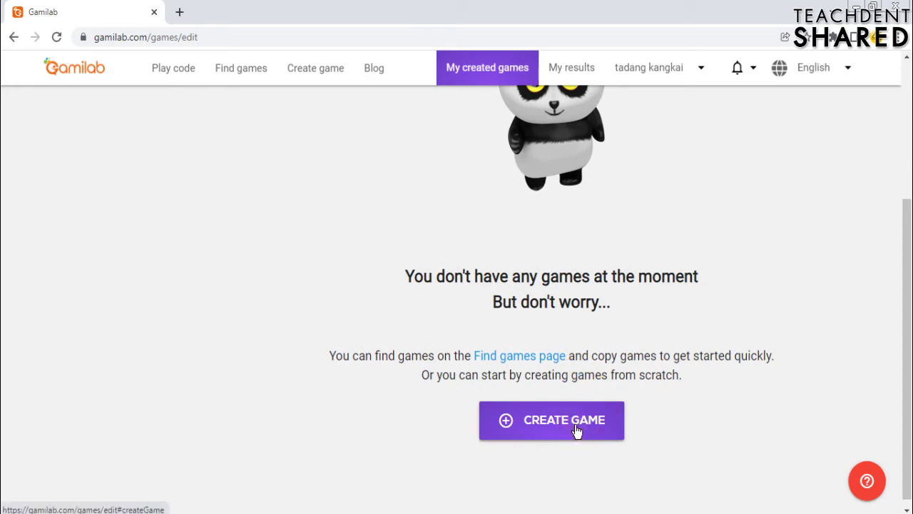
left_click(576, 428)
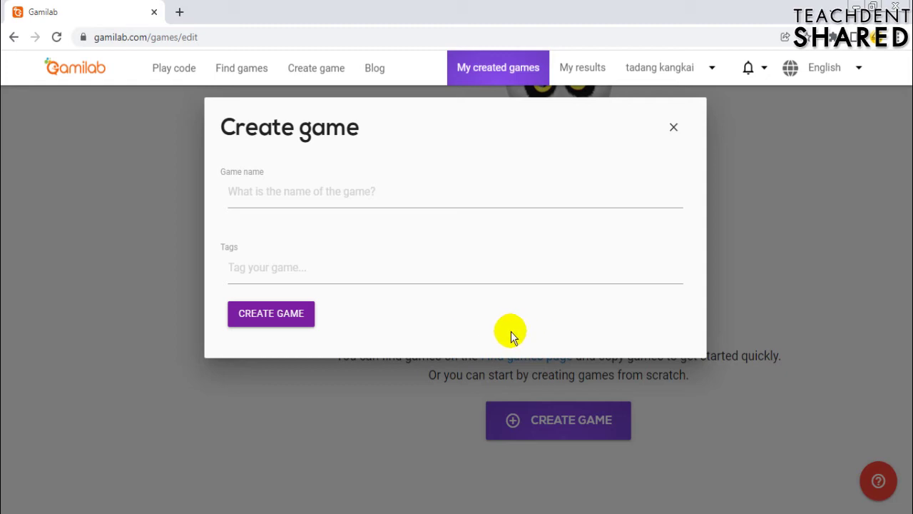
Create the game with the name TDS GAME and the tags game and classroom.
left_click(268, 194)
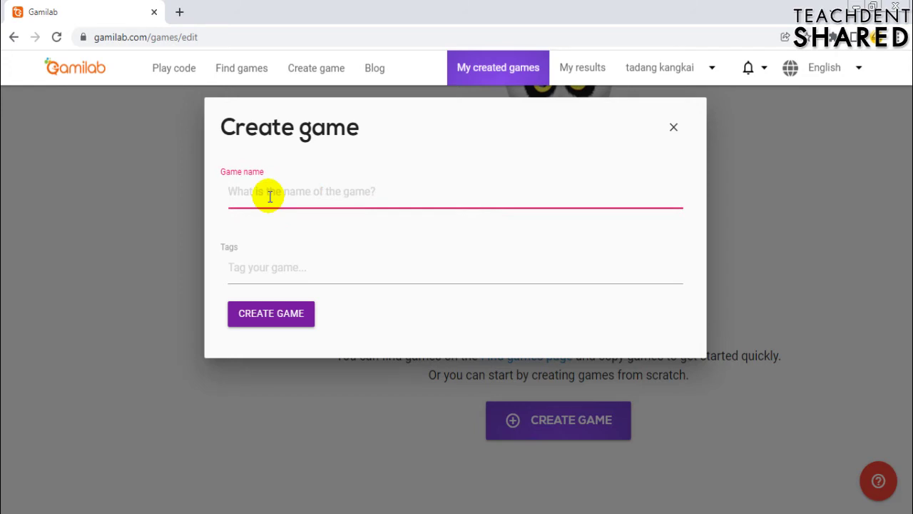
type("TDS GAME")
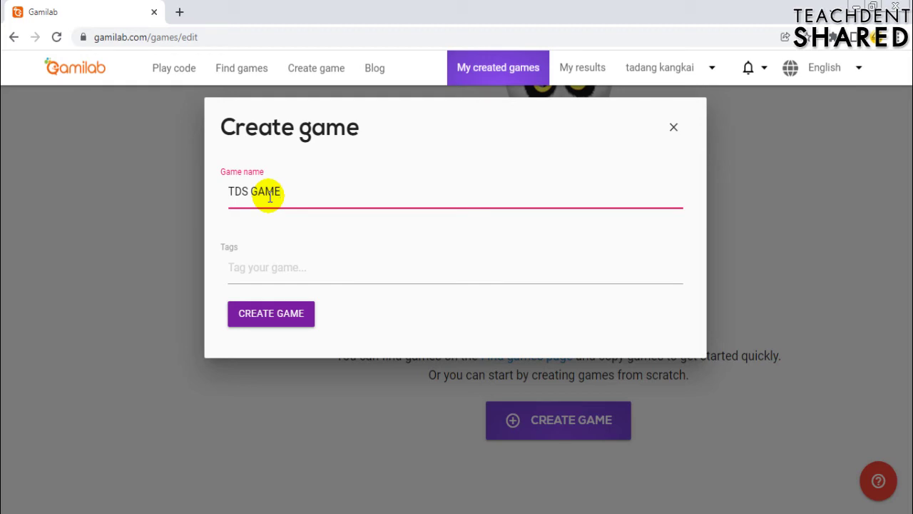
left_click(267, 266)
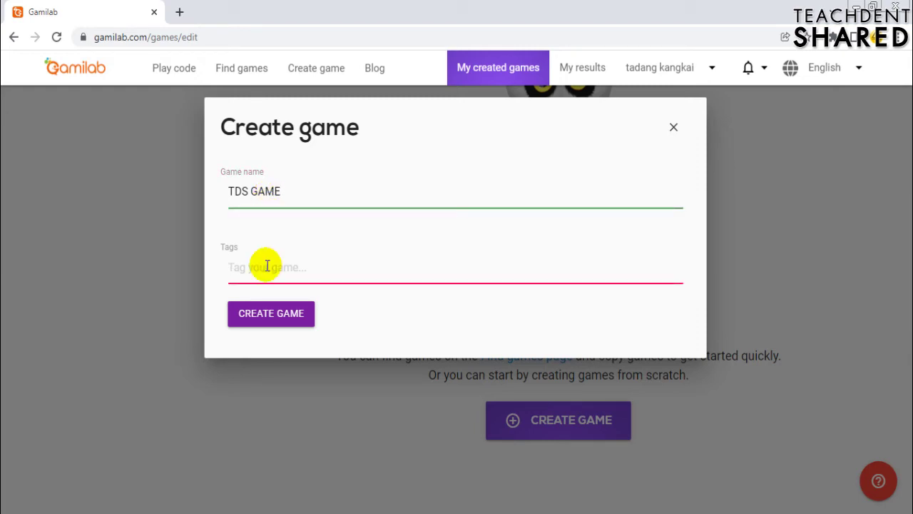
type("game = game(1200,1100, \"scramble\")  import random #backgroun")
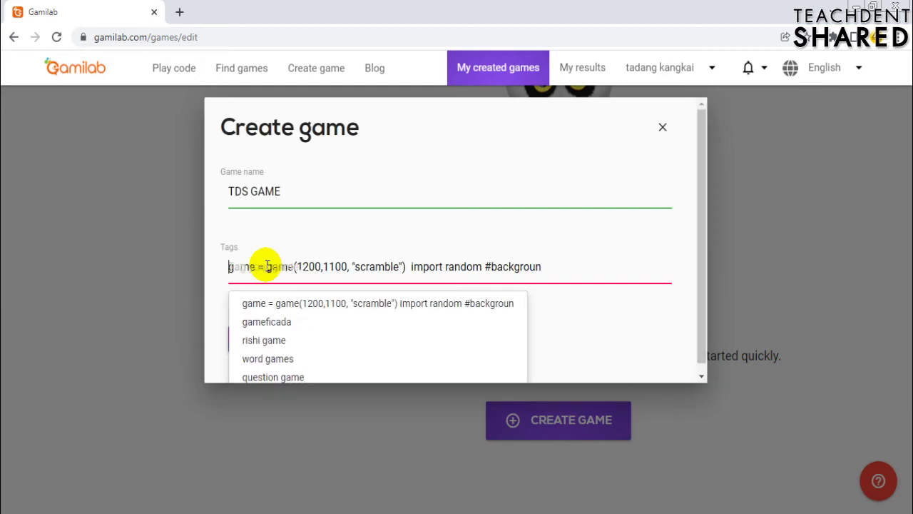
left_click(326, 238)
left_click(275, 277)
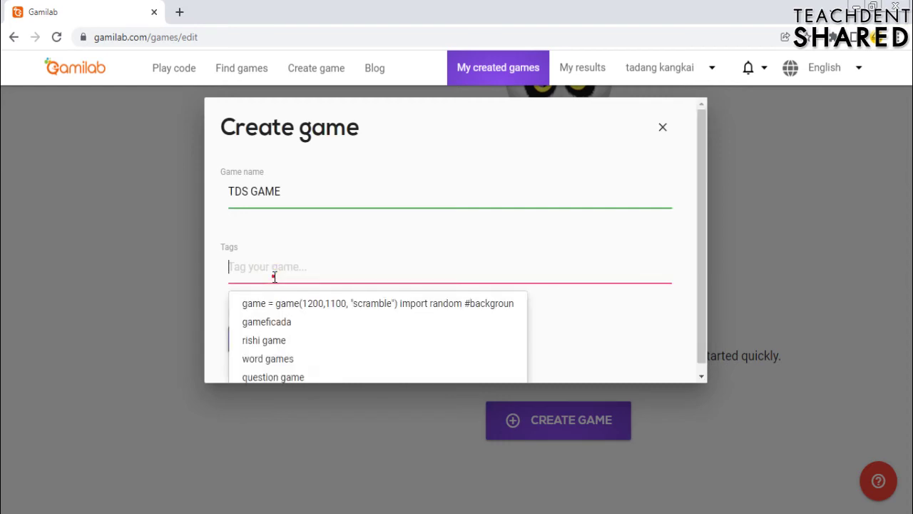
type("classroom management")
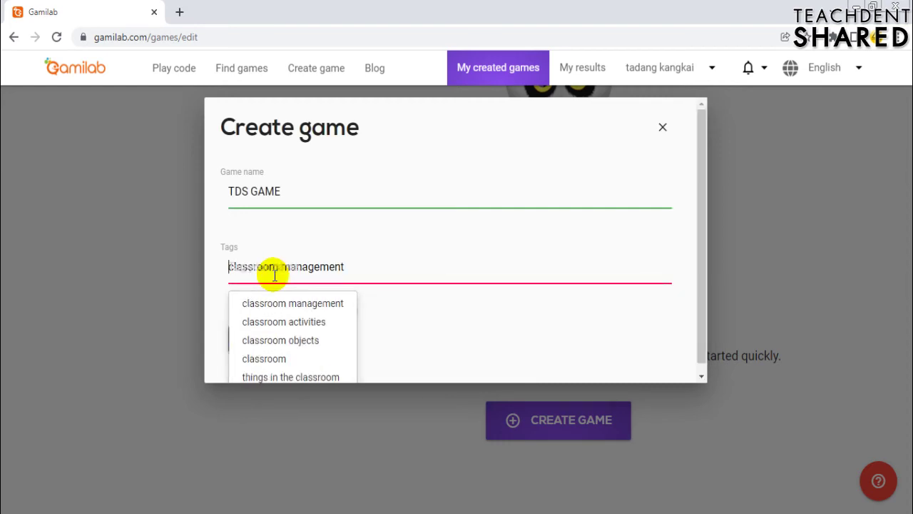
left_click(446, 265)
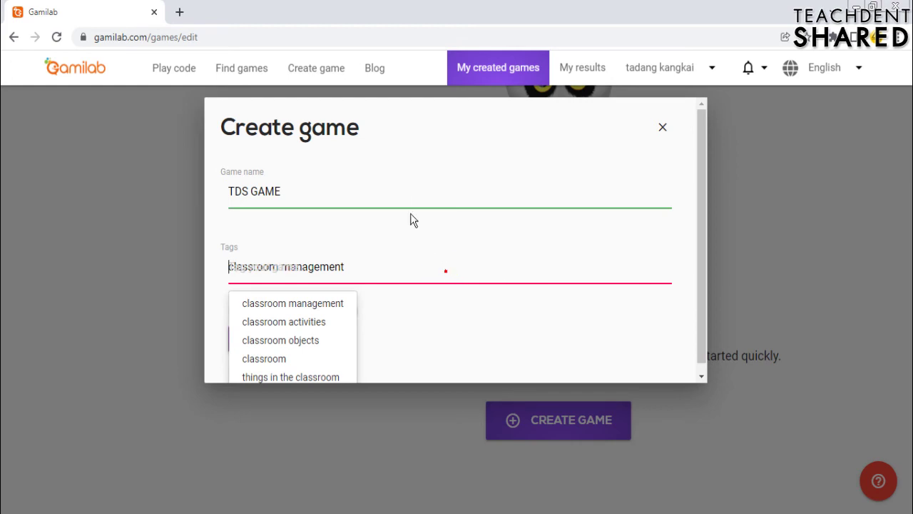
left_click(402, 189)
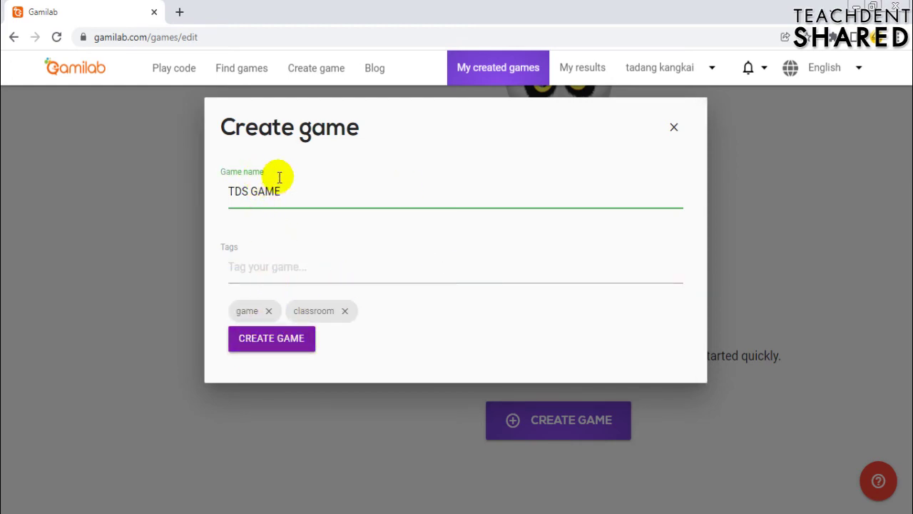
left_click(283, 339)
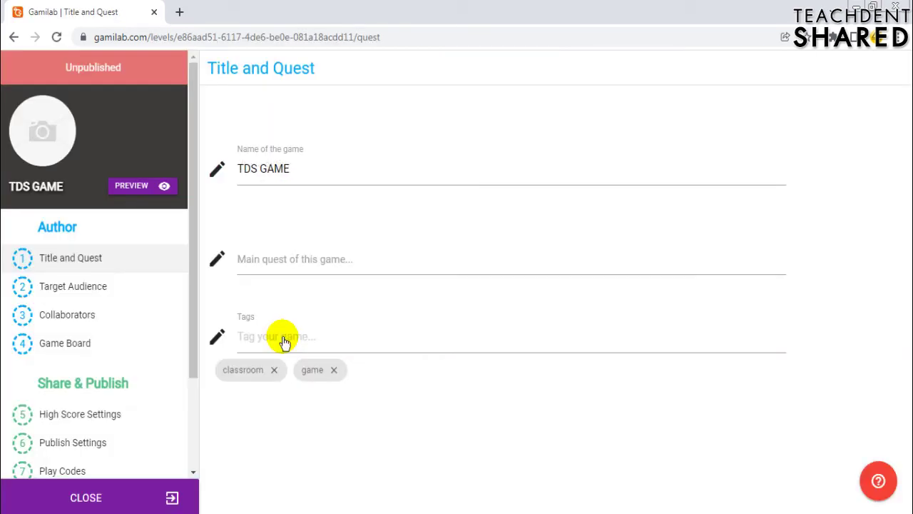
Set the grade level of the game's target audience to Middle School.
scroll(150, 310, "down", 2)
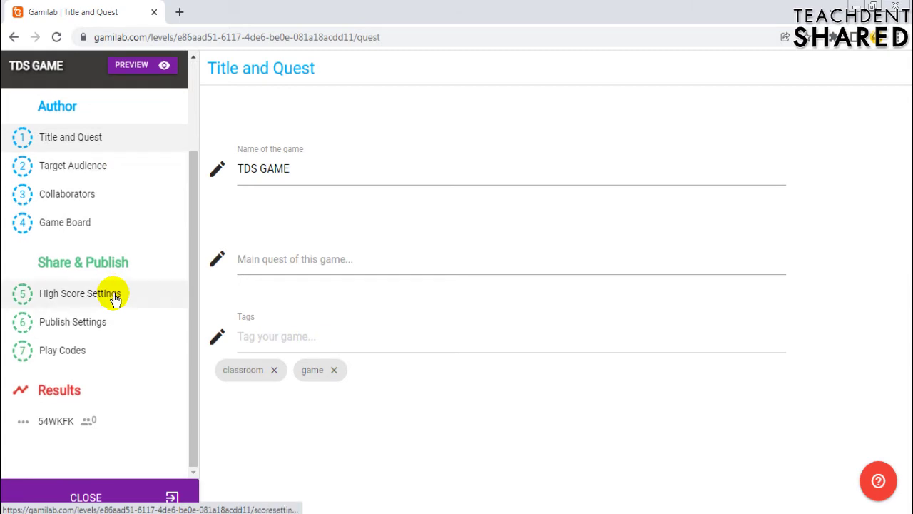
scroll(114, 298, "up", 2)
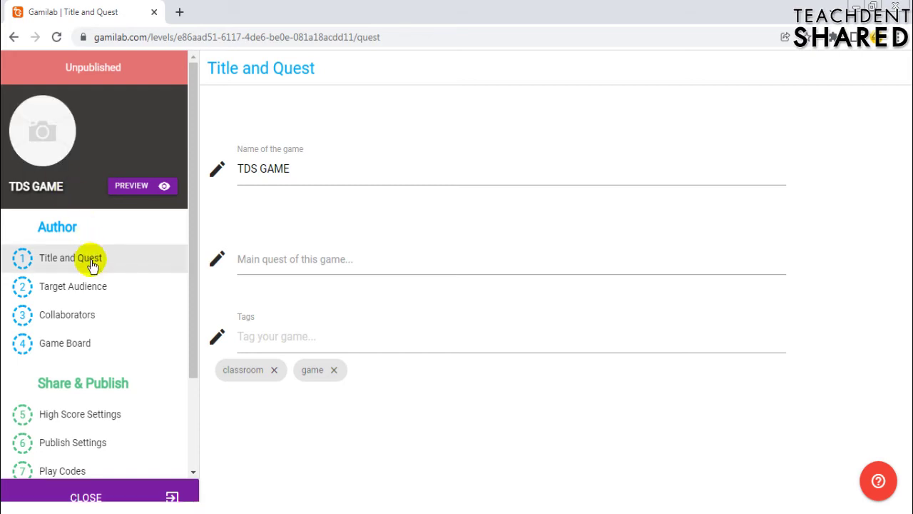
left_click(90, 291)
left_click(285, 235)
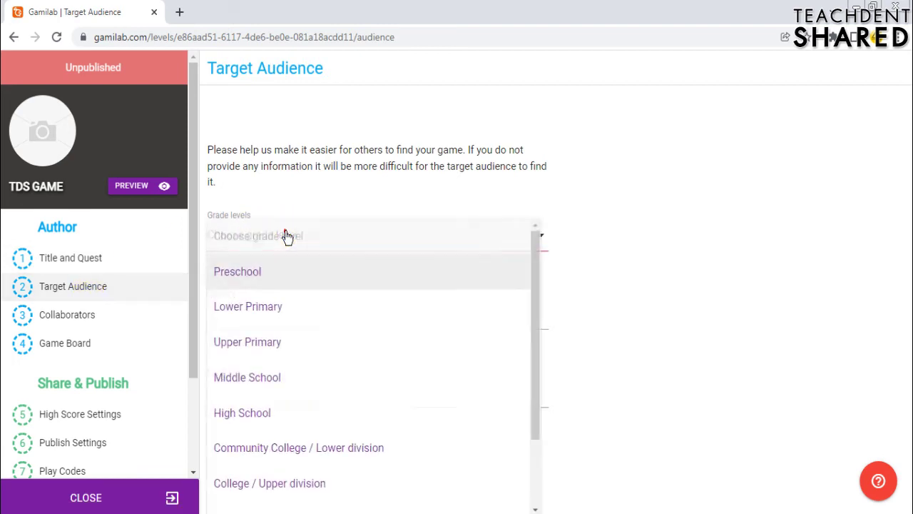
scroll(321, 268, "down", 2)
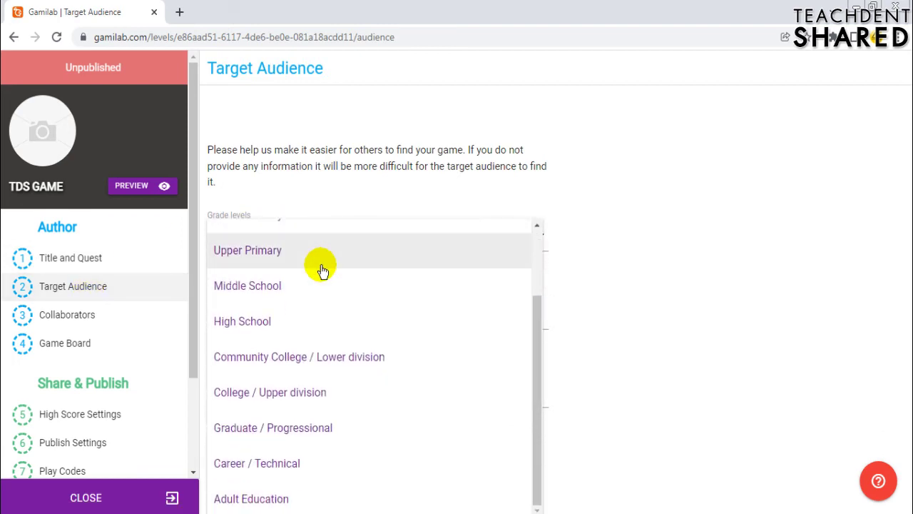
scroll(322, 269, "up", 2)
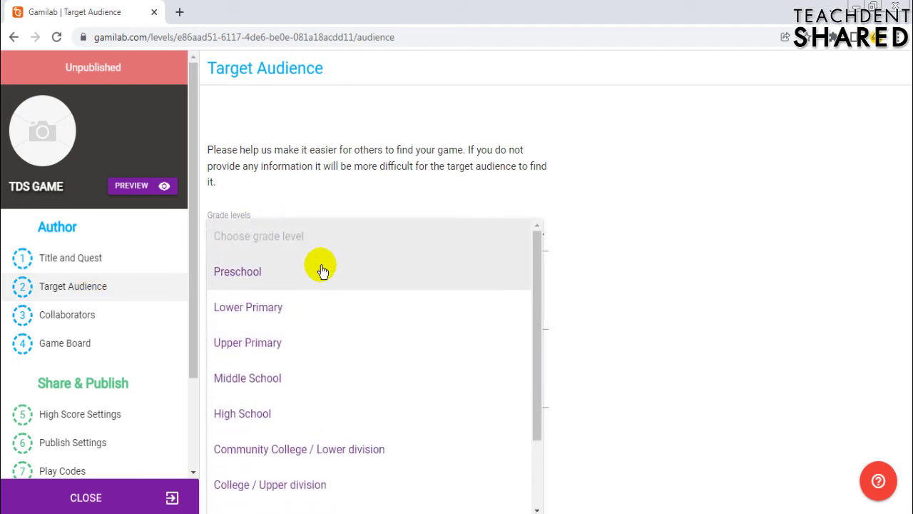
left_click(259, 378)
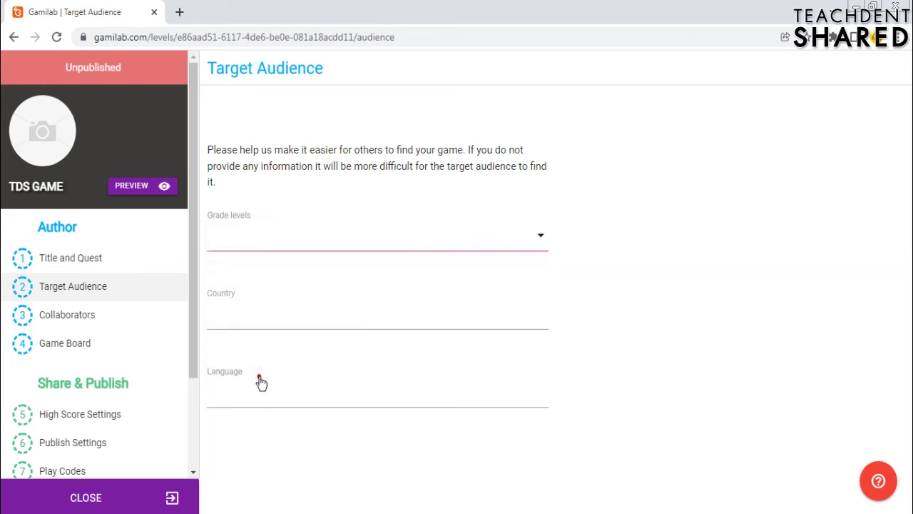
Set the target audience's country to Thailand and its language to Thai.
left_click(260, 341)
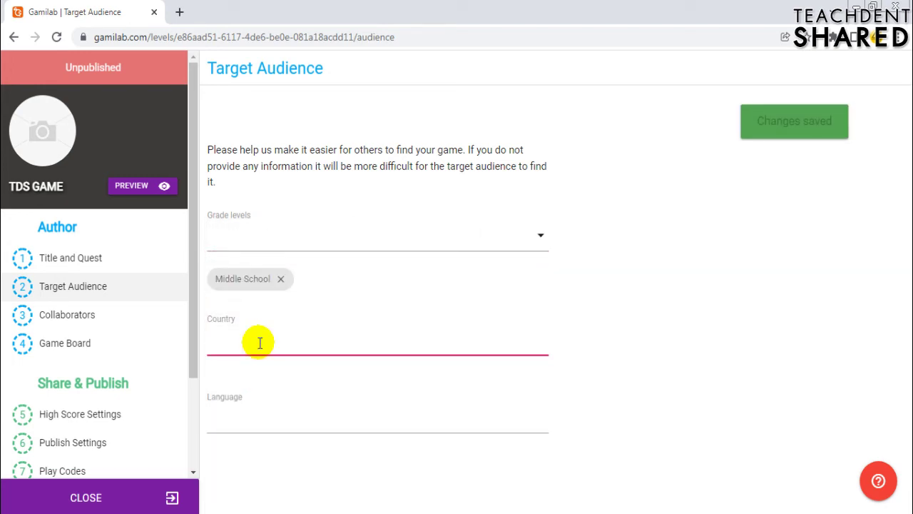
type("th")
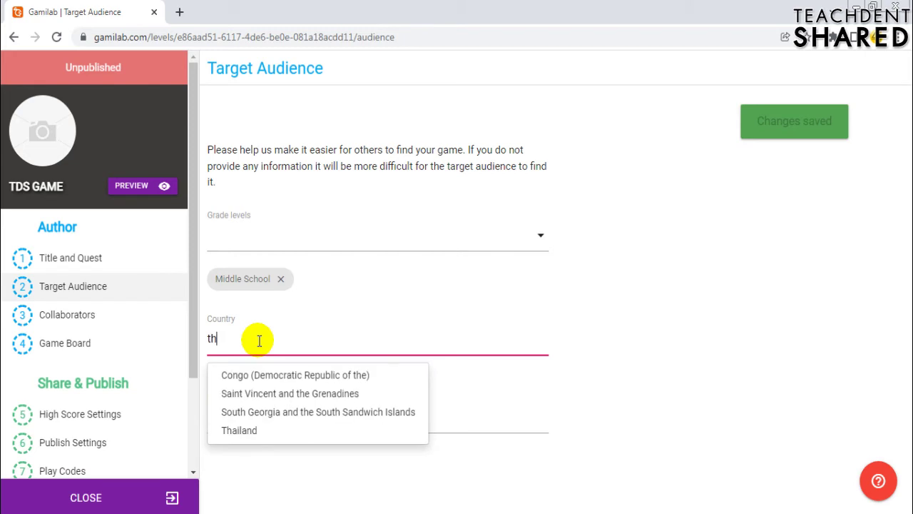
left_click(241, 431)
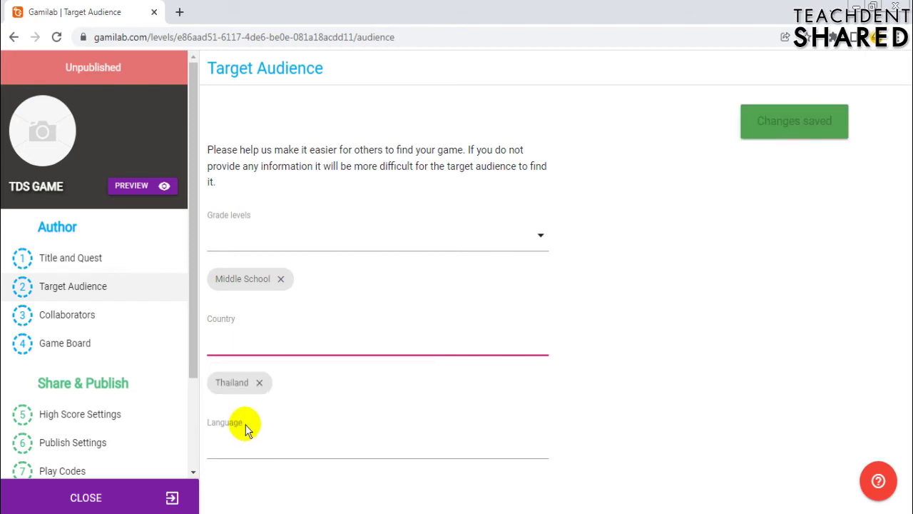
left_click(247, 436)
type("thai")
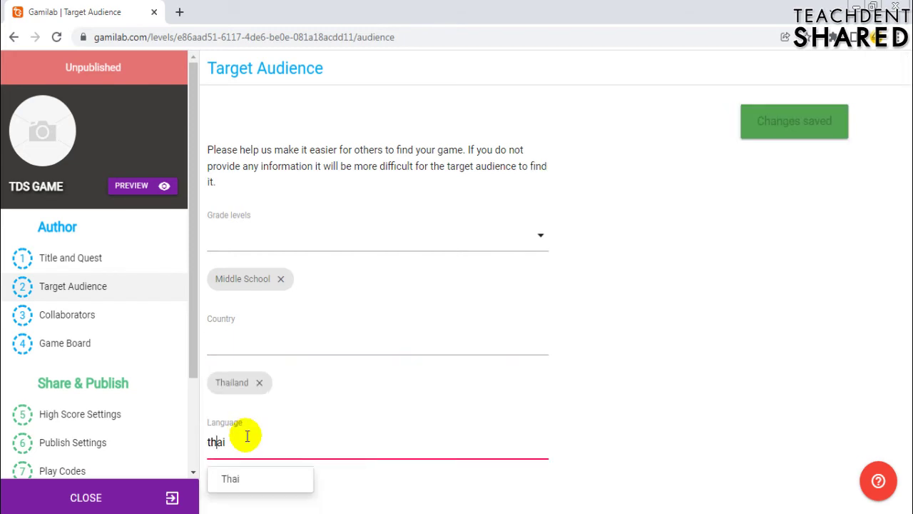
left_click(233, 479)
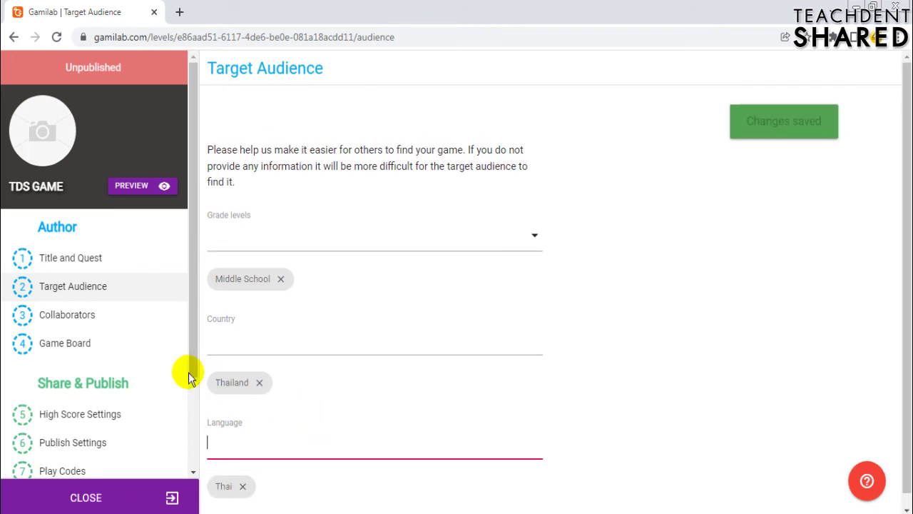
Add a Bike Race level named TDS RACE to the game board.
left_click(88, 321)
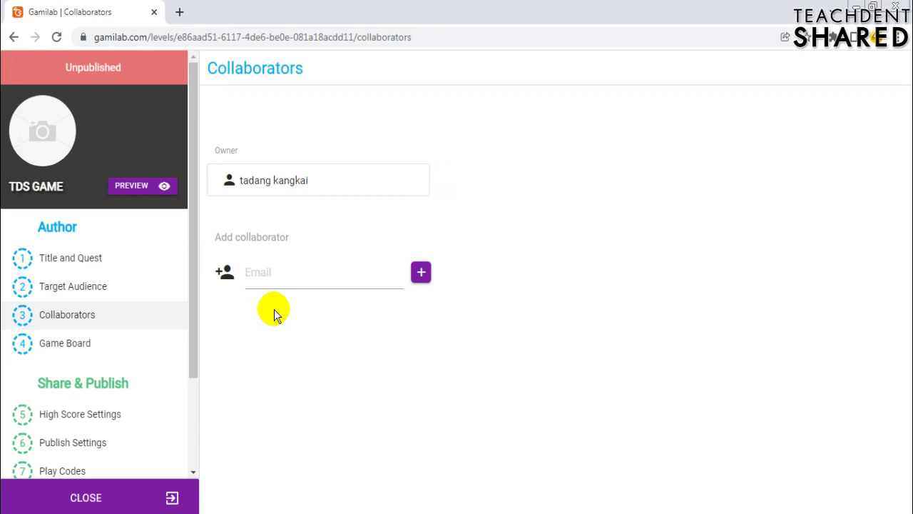
left_click(58, 343)
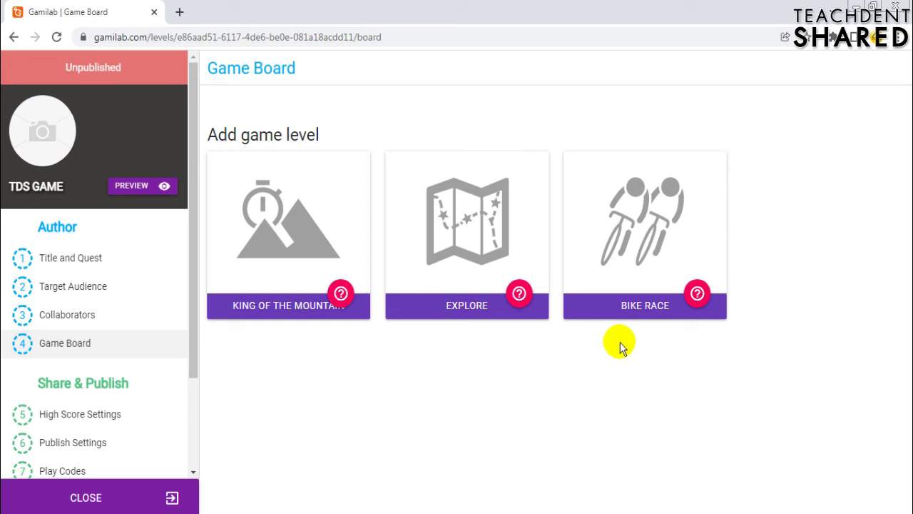
left_click(632, 307)
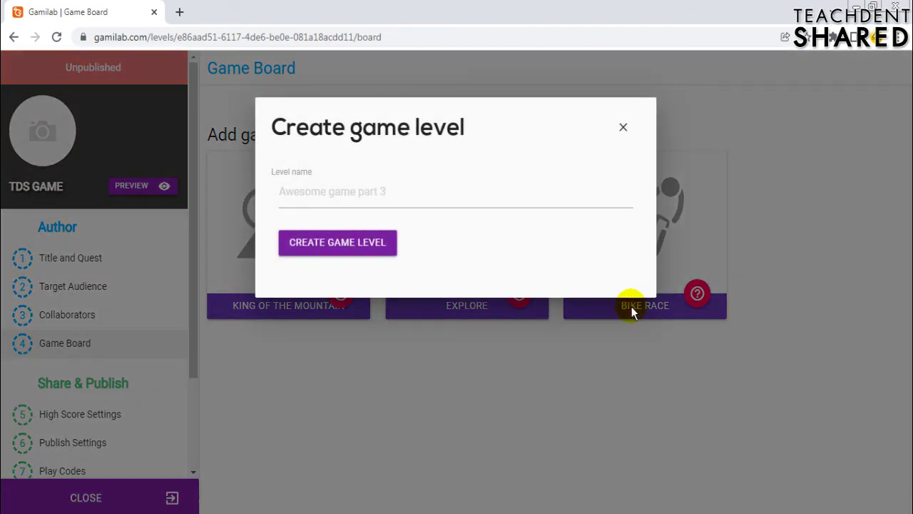
left_click(370, 192)
left_click(410, 191)
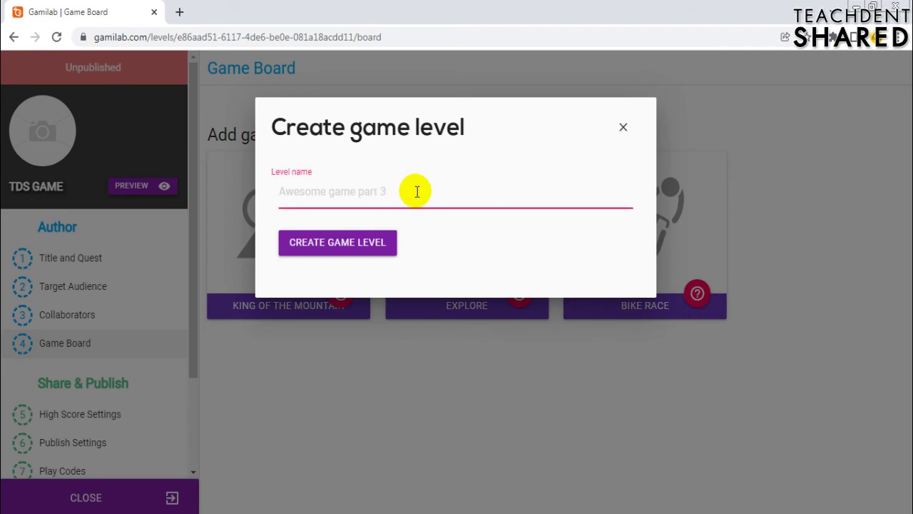
type("TDS R")
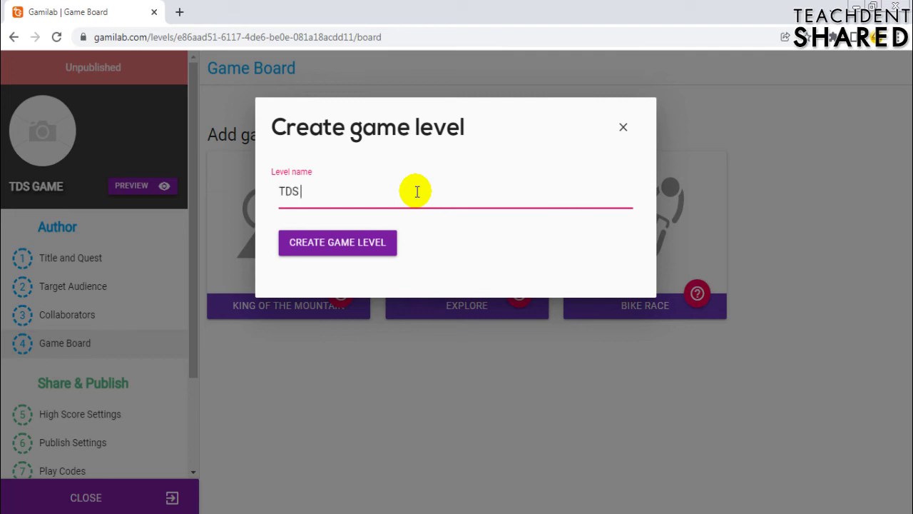
type("ACE")
left_click(357, 251)
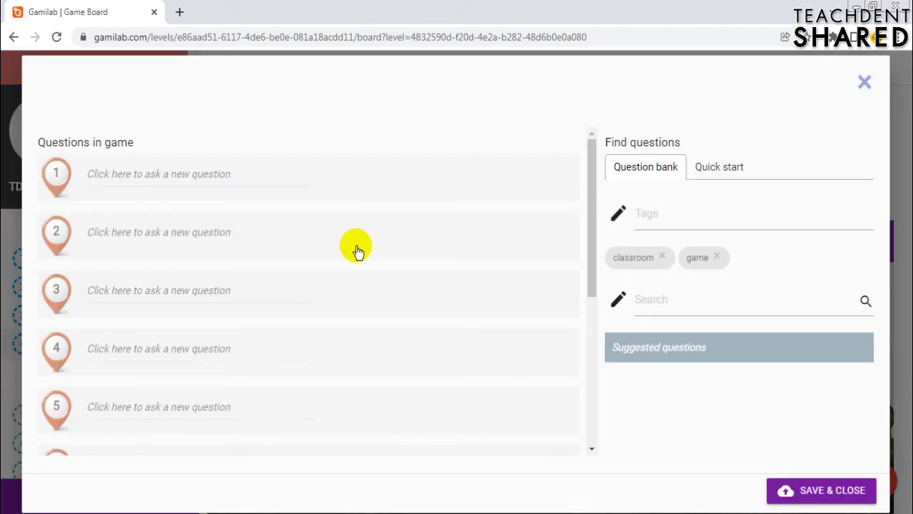
Look through the empty question slots and the tips on the number of questions in the new level.
scroll(358, 251, "down", 5)
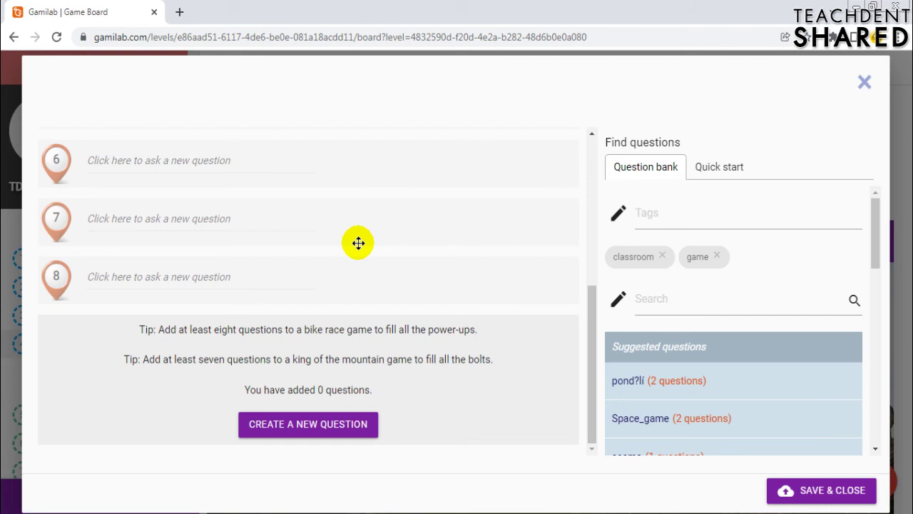
scroll(358, 243, "up", 4)
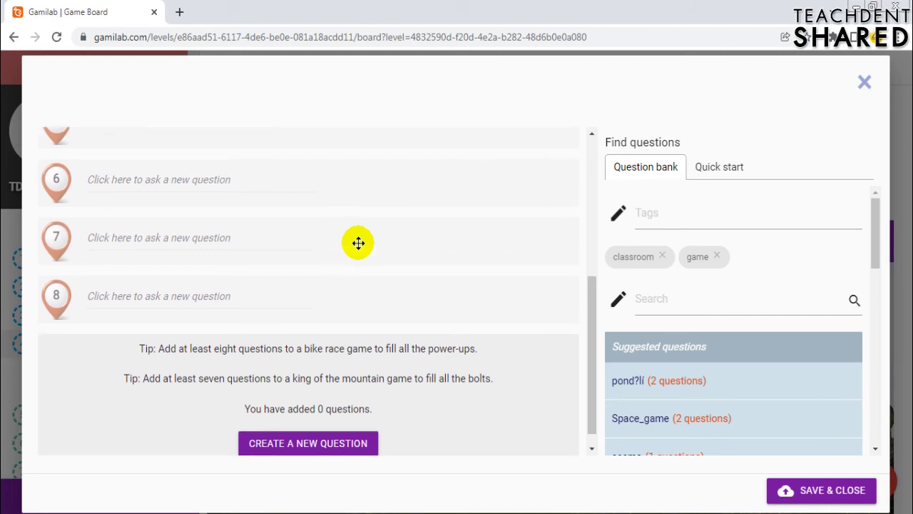
scroll(358, 243, "down", 4)
scroll(359, 243, "up", 1)
scroll(358, 243, "up", 4)
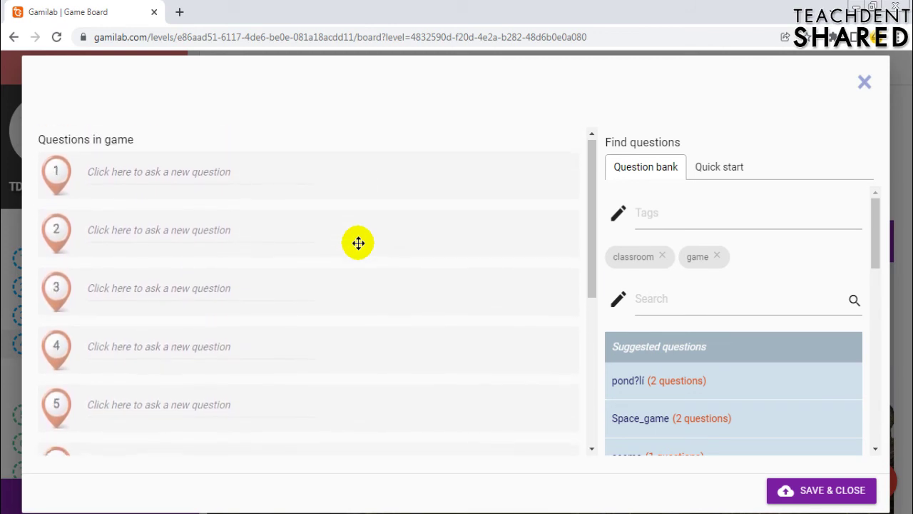
scroll(358, 244, "down", 4)
scroll(358, 244, "up", 4)
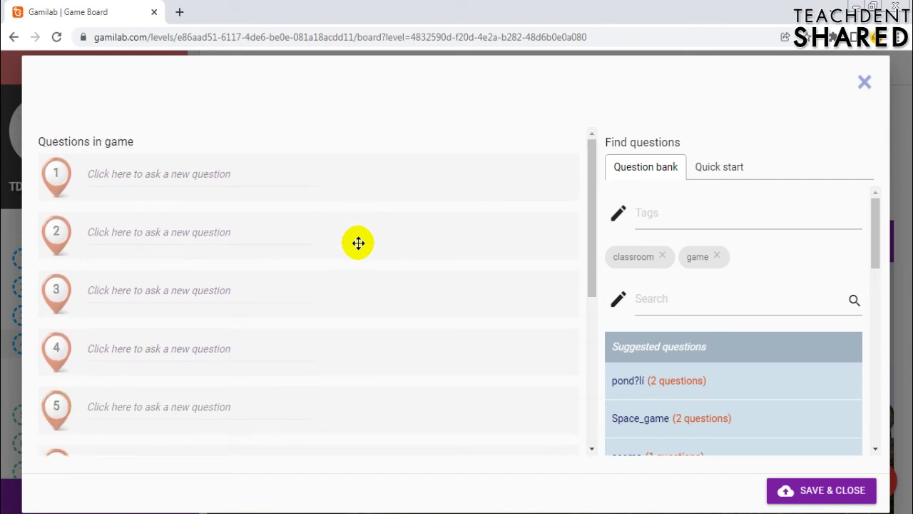
scroll(358, 243, "down", 4)
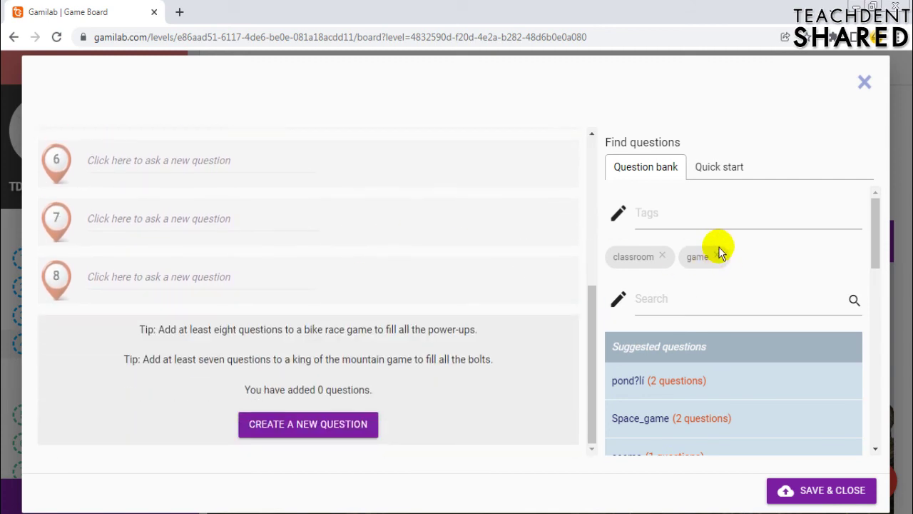